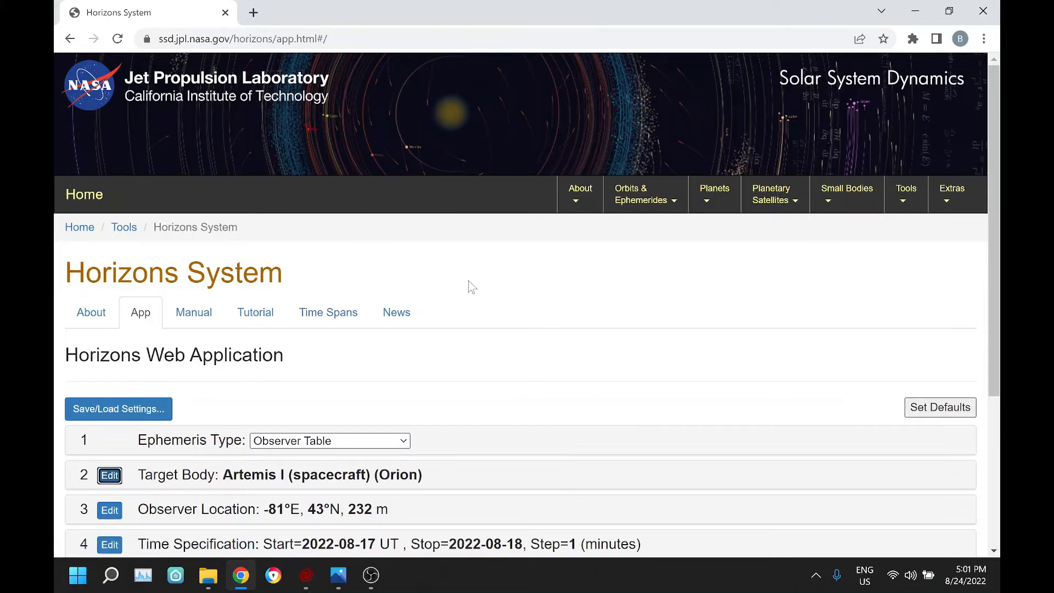
Step: Review the Horizons ephemeris settings for Artemis I (Orion) and the notice shown under the ephemeris generation option
{"action": "scroll", "coordinate": [471, 285], "scroll_direction": "down", "scroll_amount": 2}
{"action": "scroll", "coordinate": [471, 285], "scroll_direction": "up", "scroll_amount": 1}
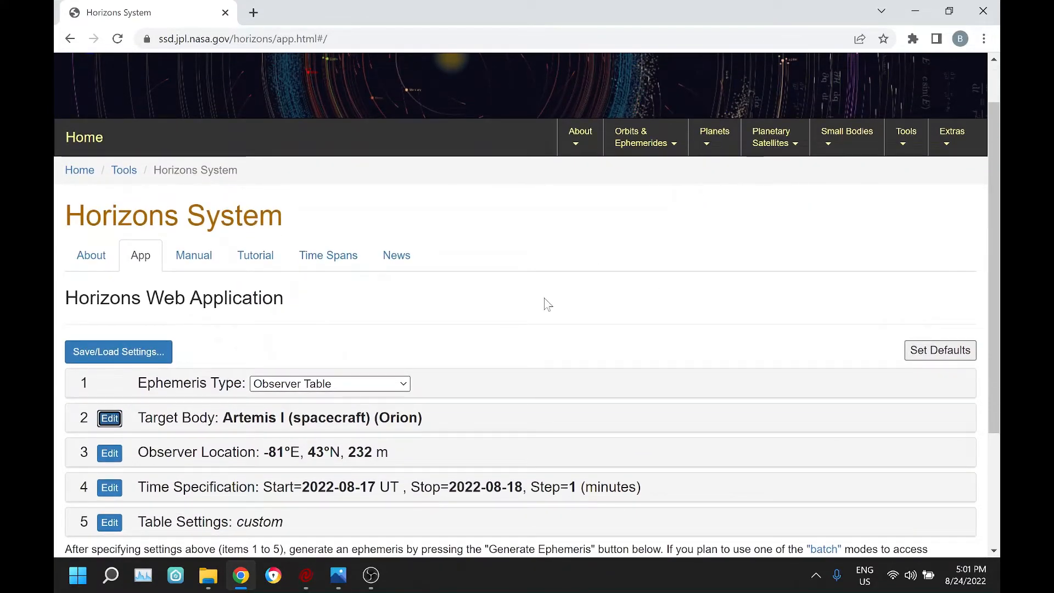
{"action": "scroll", "coordinate": [546, 301], "scroll_direction": "down", "scroll_amount": 2}
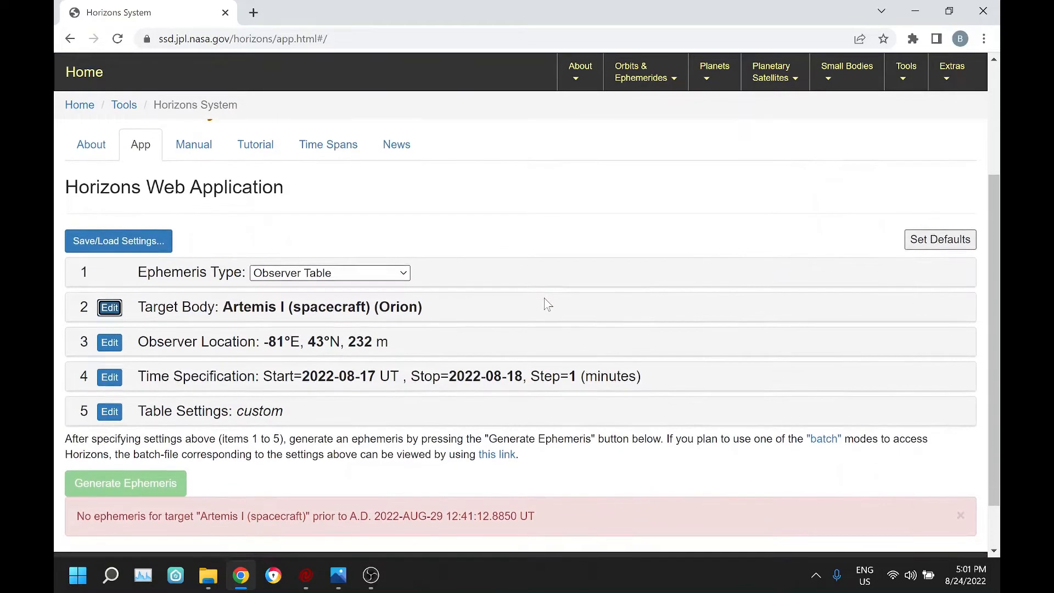
{"action": "scroll", "coordinate": [547, 303], "scroll_direction": "up", "scroll_amount": 2}
{"action": "scroll", "coordinate": [547, 304], "scroll_direction": "down", "scroll_amount": 1}
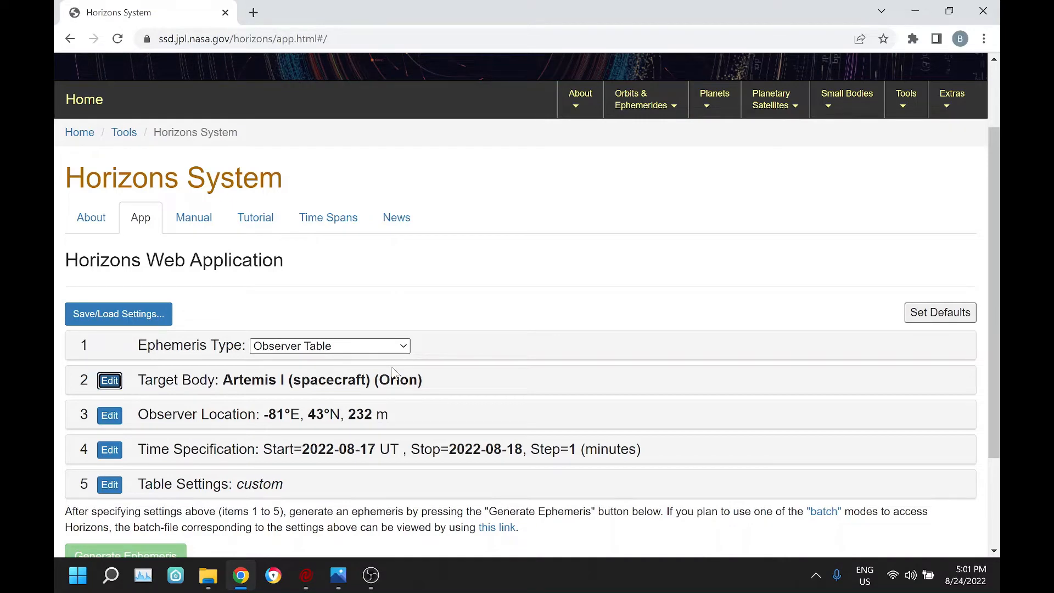
{"action": "scroll", "coordinate": [393, 372], "scroll_direction": "down", "scroll_amount": 1}
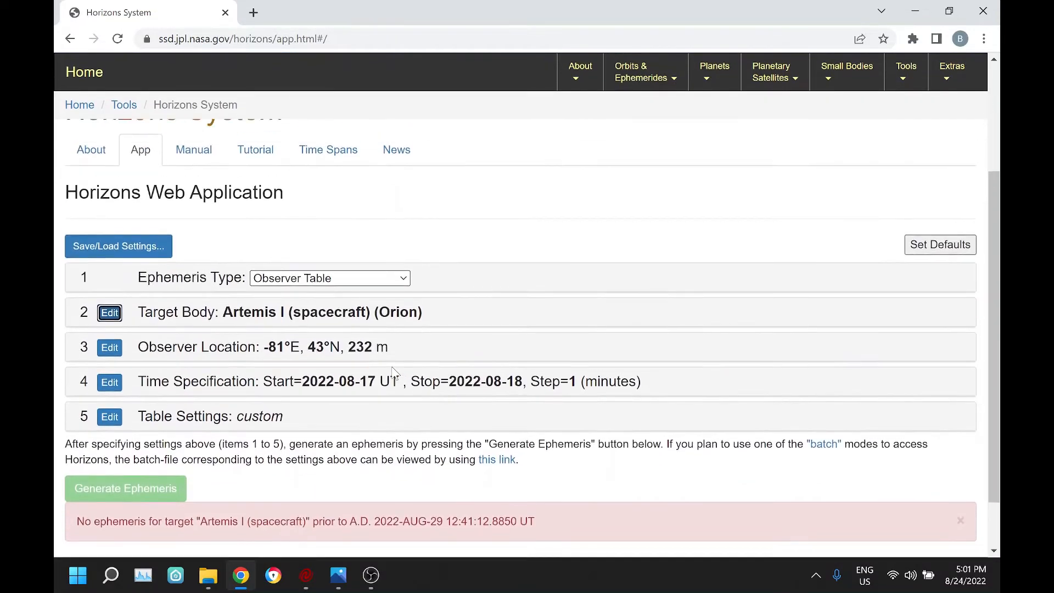
{"action": "left_click_drag", "start_coordinate": [92, 521], "coordinate": [162, 521]}
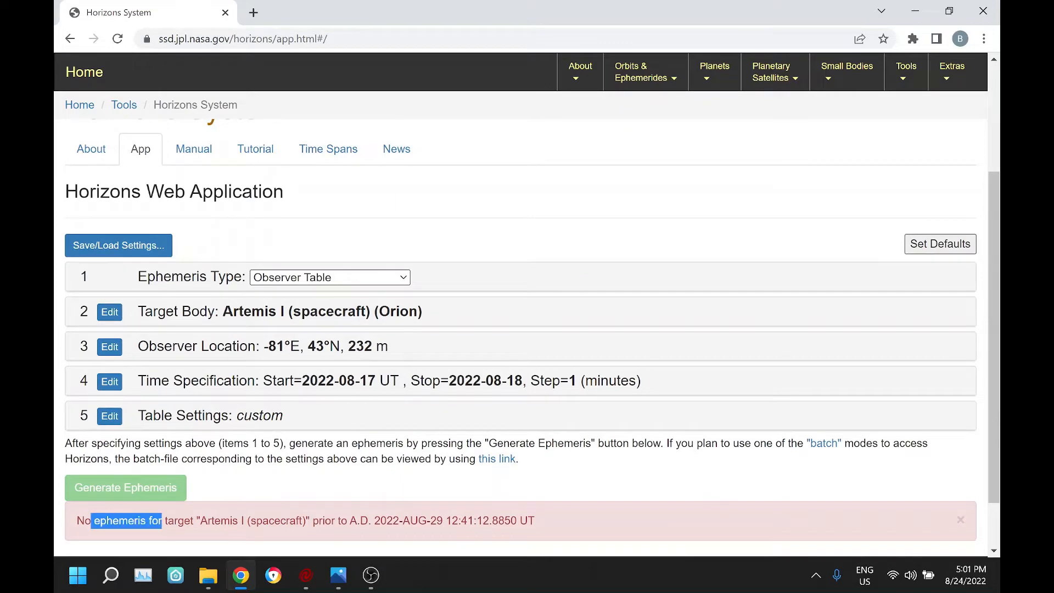
{"action": "scroll", "coordinate": [410, 370], "scroll_direction": "up", "scroll_amount": 2}
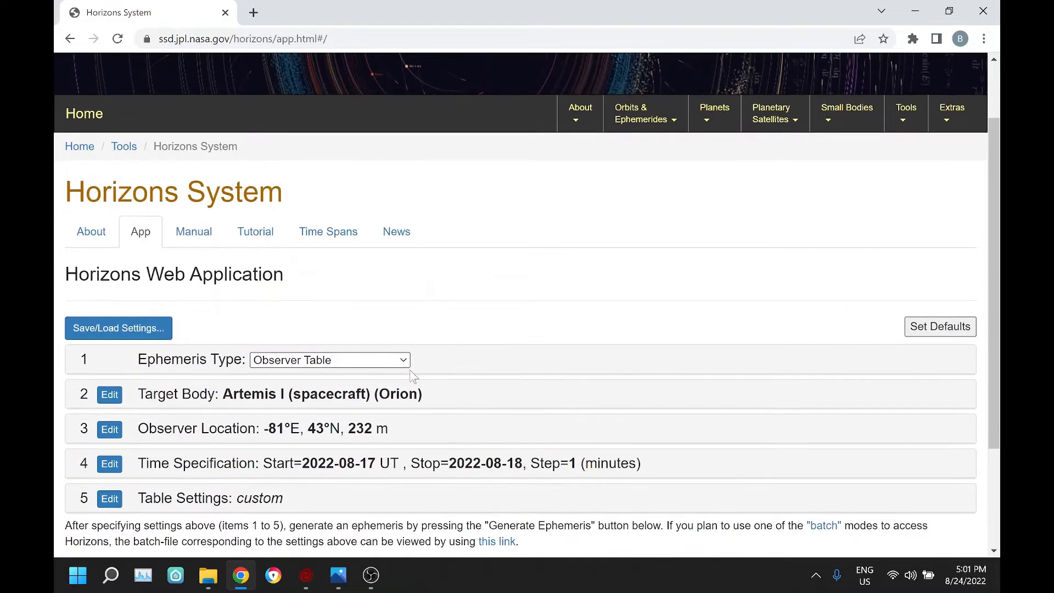
{"action": "scroll", "coordinate": [448, 359], "scroll_direction": "down", "scroll_amount": 1}
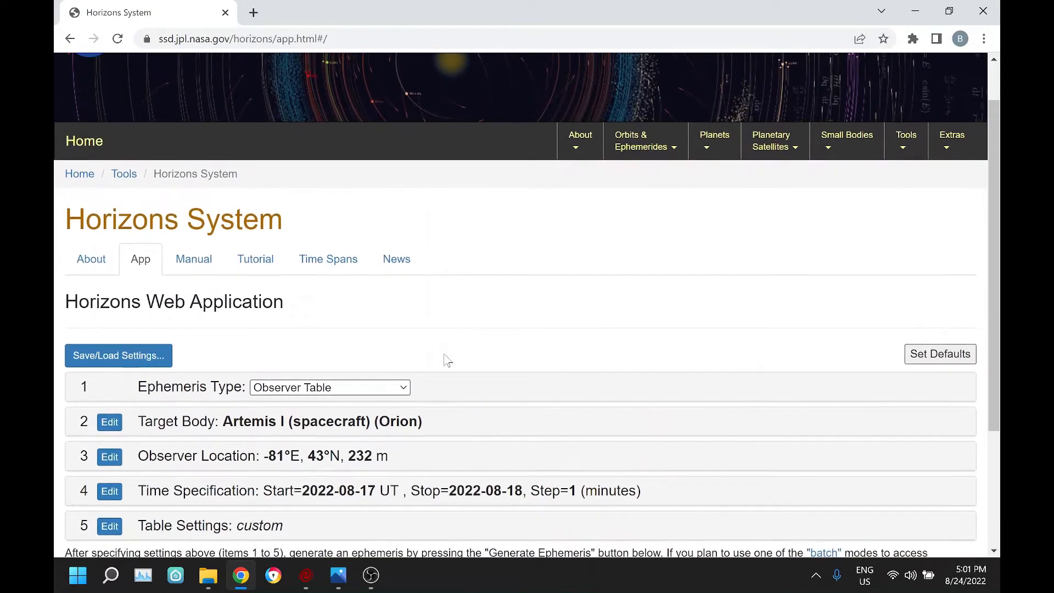
{"action": "scroll", "coordinate": [446, 359], "scroll_direction": "down", "scroll_amount": 1}
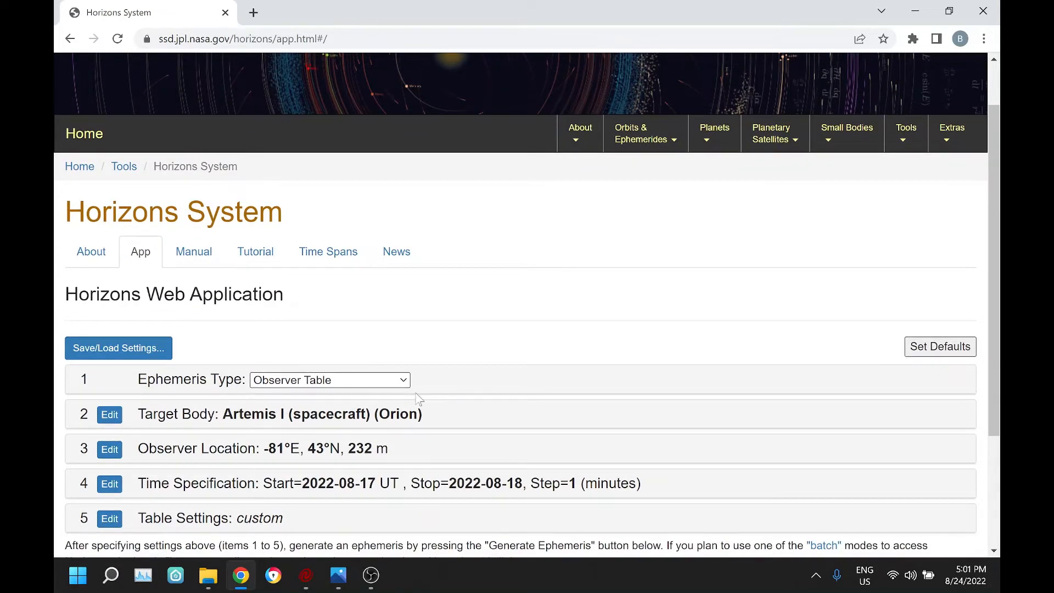
{"action": "scroll", "coordinate": [417, 400], "scroll_direction": "up", "scroll_amount": 1}
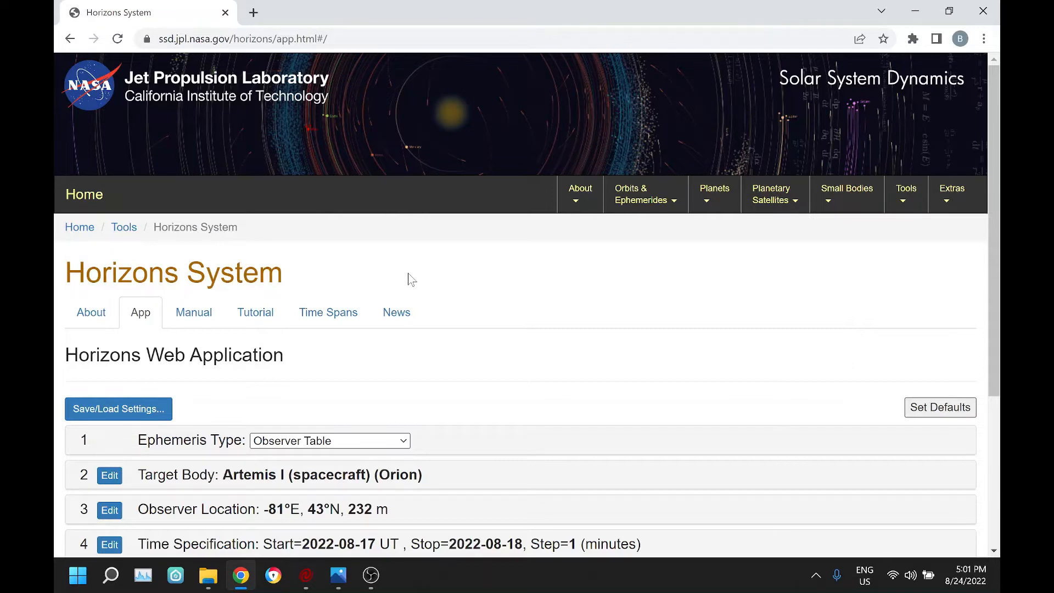
Step: Switch to SkyTrack and download the updated list of JPL major bodies for new ephemeris files
{"action": "left_click", "coordinate": [309, 576]}
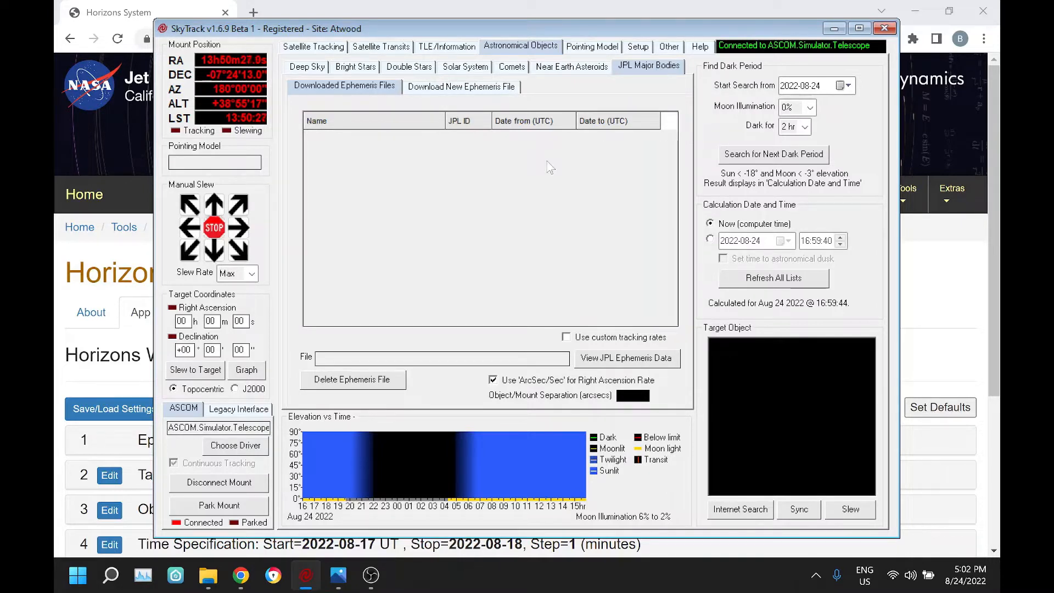
{"action": "left_click", "coordinate": [460, 87]}
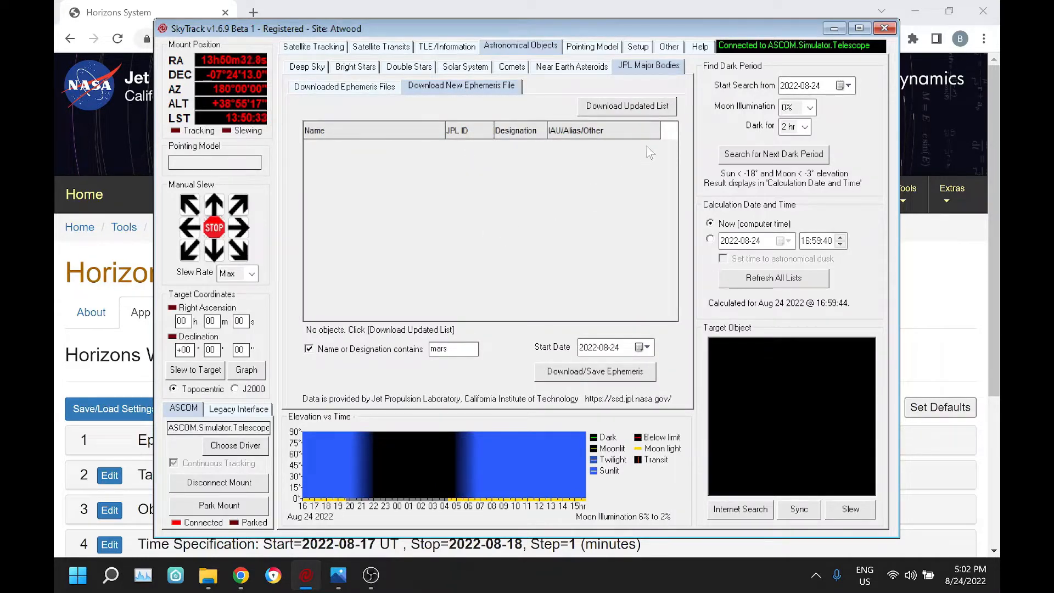
{"action": "left_click", "coordinate": [623, 104]}
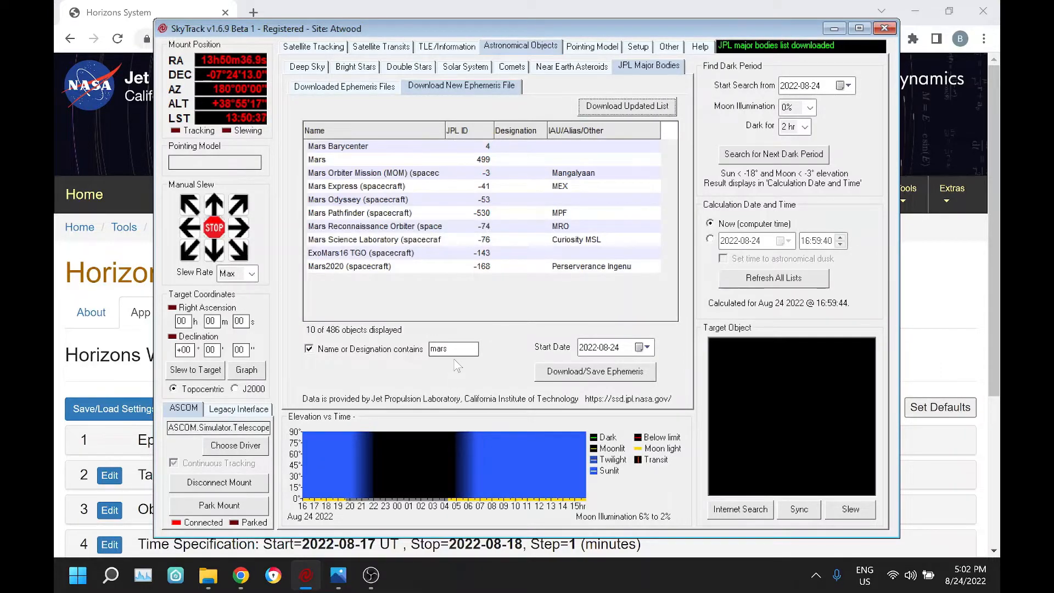
Step: Search the JPL major bodies list for names or designations containing "tesl"
{"action": "left_click_drag", "start_coordinate": [454, 349], "coordinate": [405, 353]}
{"action": "key", "text": "BackSpace"}
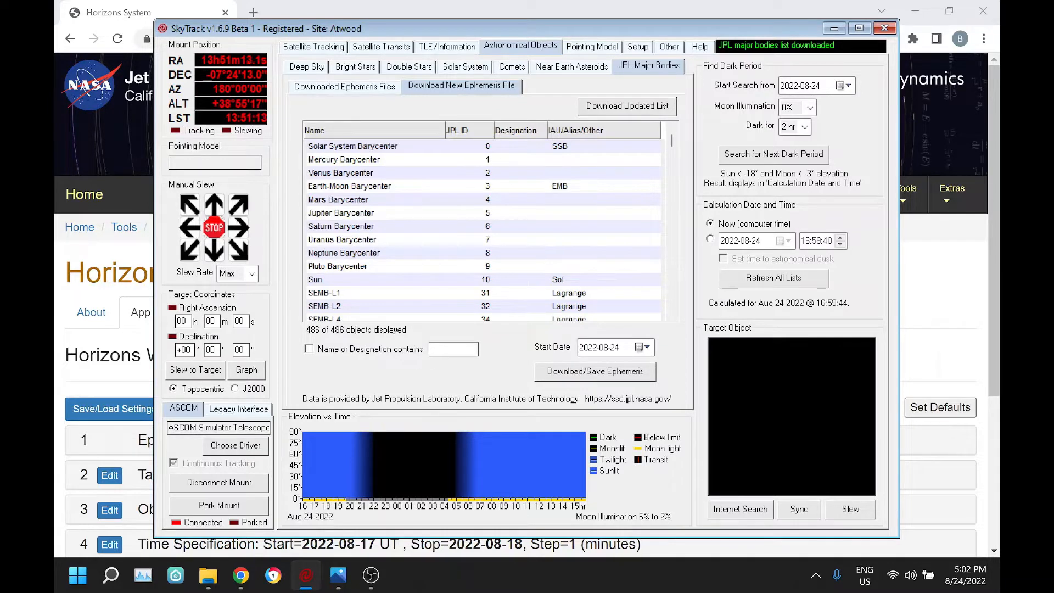
{"action": "type", "text": "tesl"}
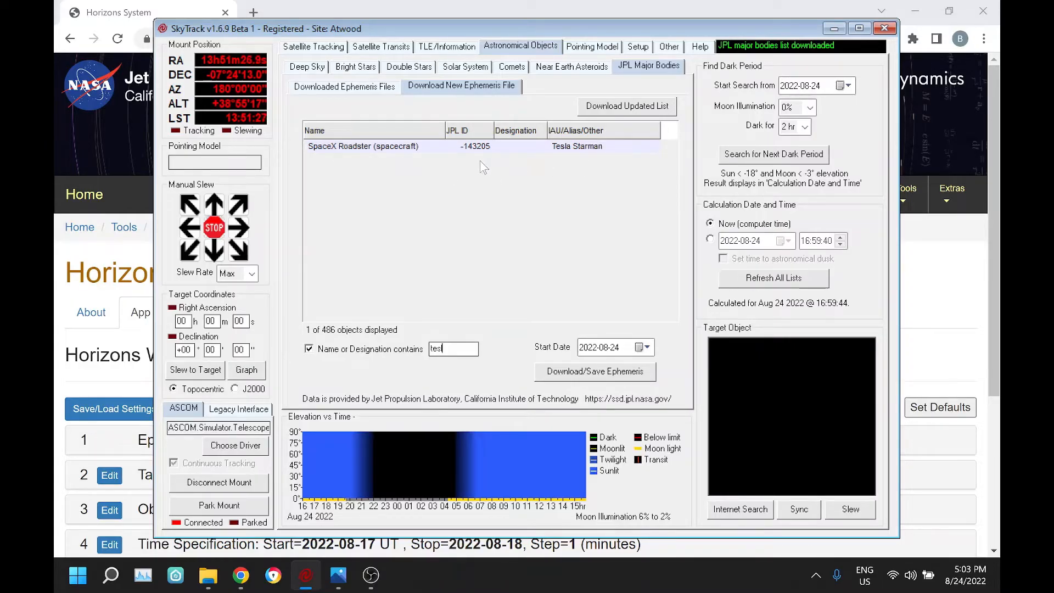
Step: Filter the major bodies list by "chandr" and download the ephemeris for Chandra Observatory (spacecraft)
{"action": "double_click", "coordinate": [437, 348]}
{"action": "key", "text": "BackSpace"}
{"action": "type", "text": "chna"}
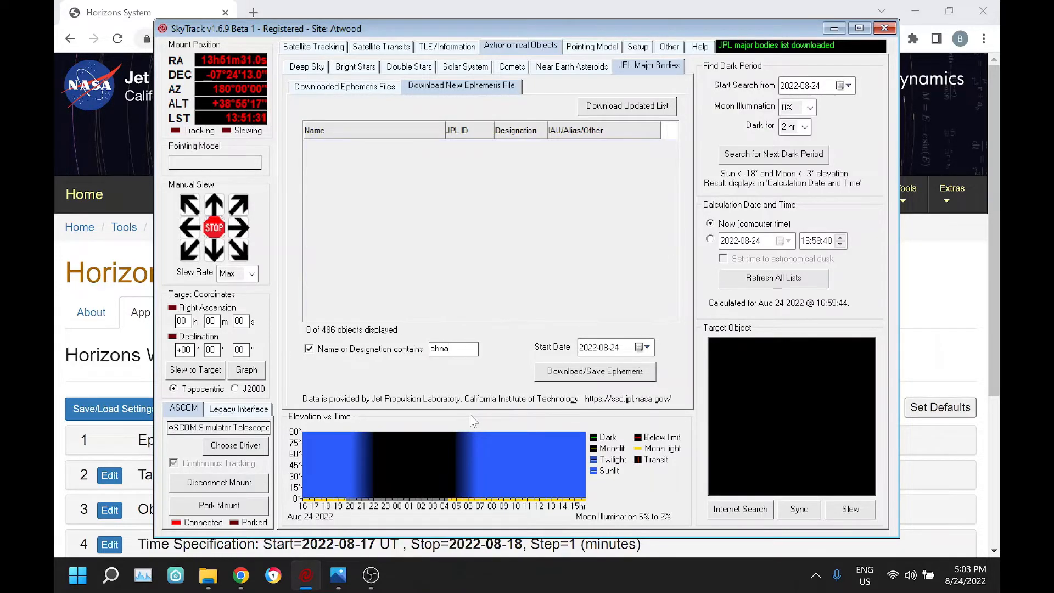
{"action": "type", "text": "d"}
{"action": "key", "text": "BackSpace"}
{"action": "key", "text": "BackSpace"}
{"action": "key", "text": "BackSpace"}
{"action": "type", "text": "andr"}
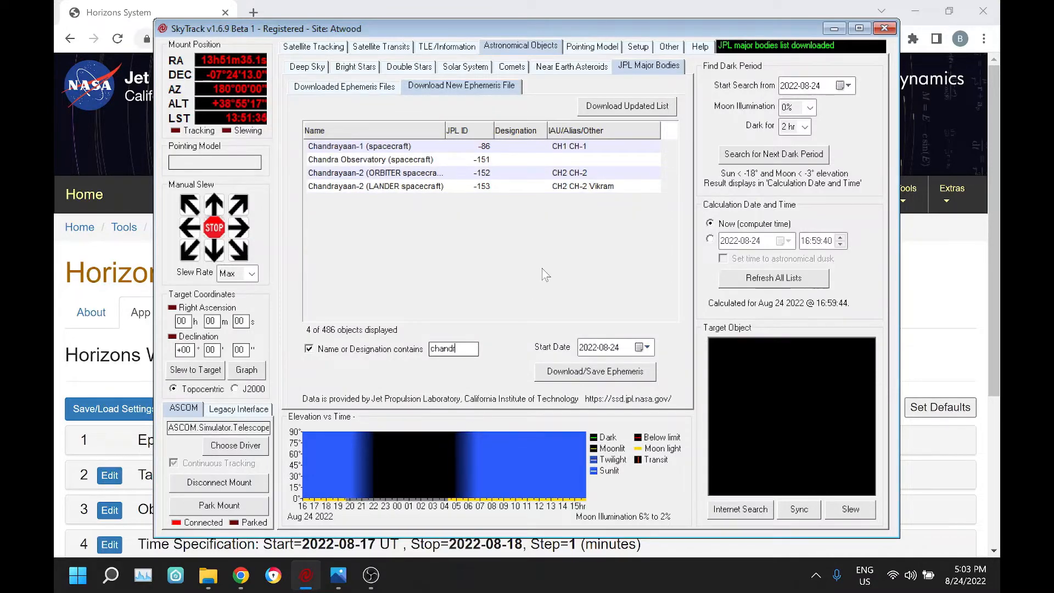
{"action": "left_click", "coordinate": [380, 162]}
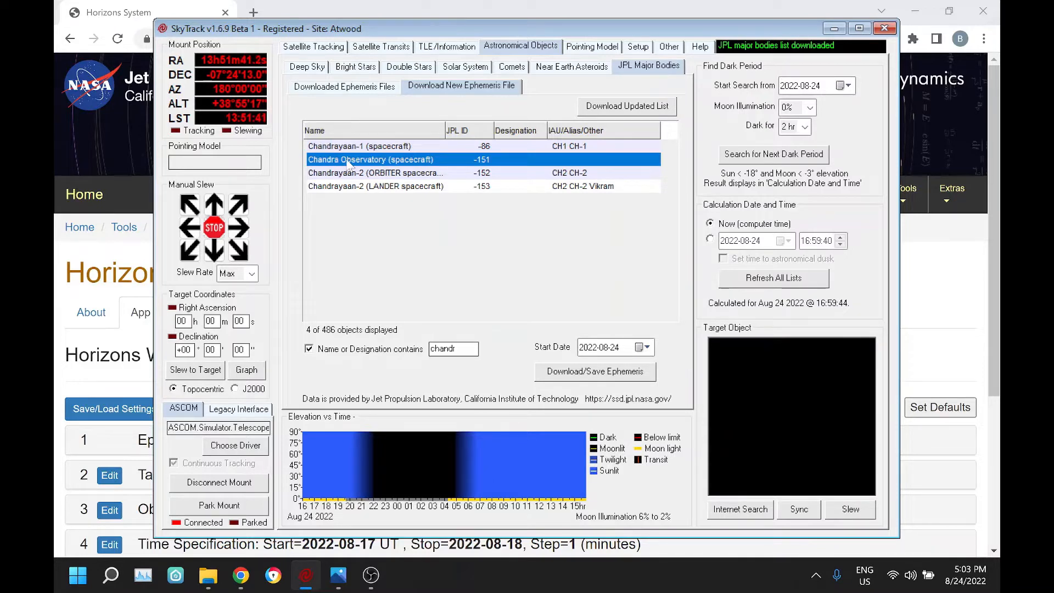
{"action": "left_click", "coordinate": [569, 379]}
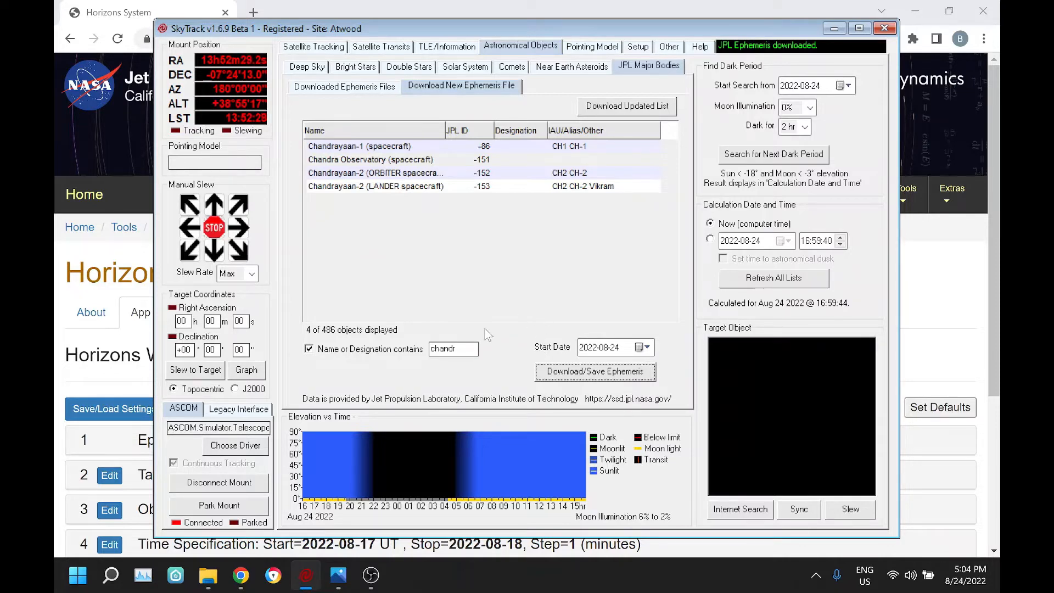
Step: Filter the major bodies list by "moon" and download the ephemeris for the Moon
{"action": "left_click_drag", "start_coordinate": [457, 349], "coordinate": [420, 352]}
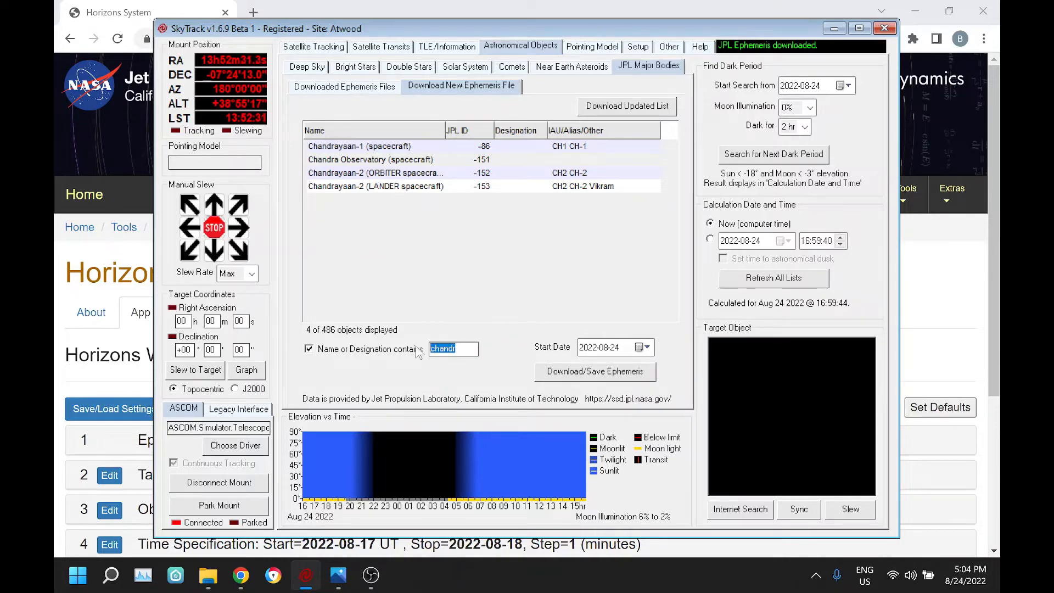
{"action": "type", "text": "moon"}
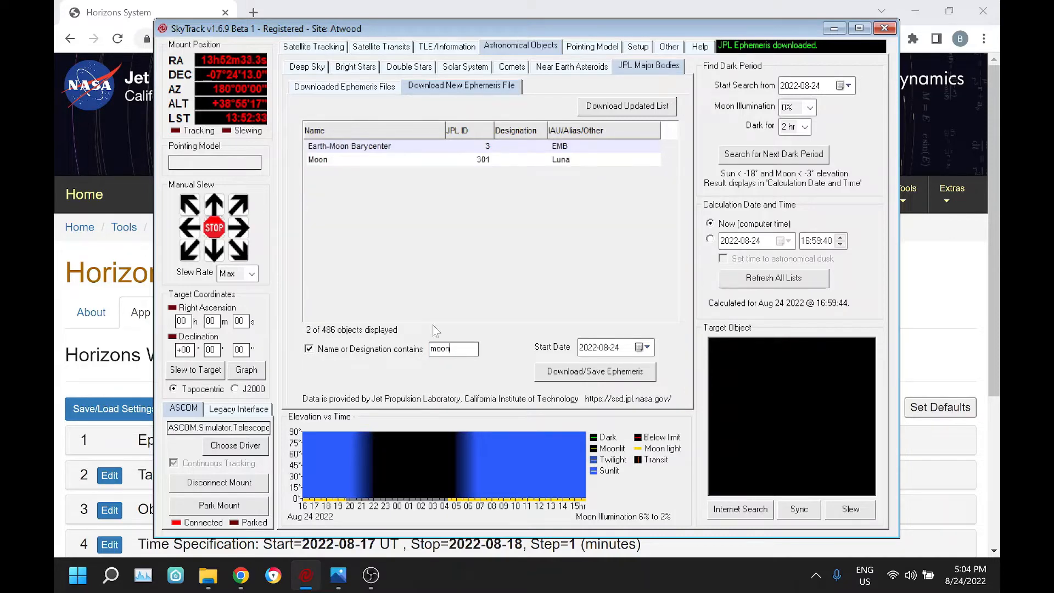
{"action": "left_click", "coordinate": [369, 162]}
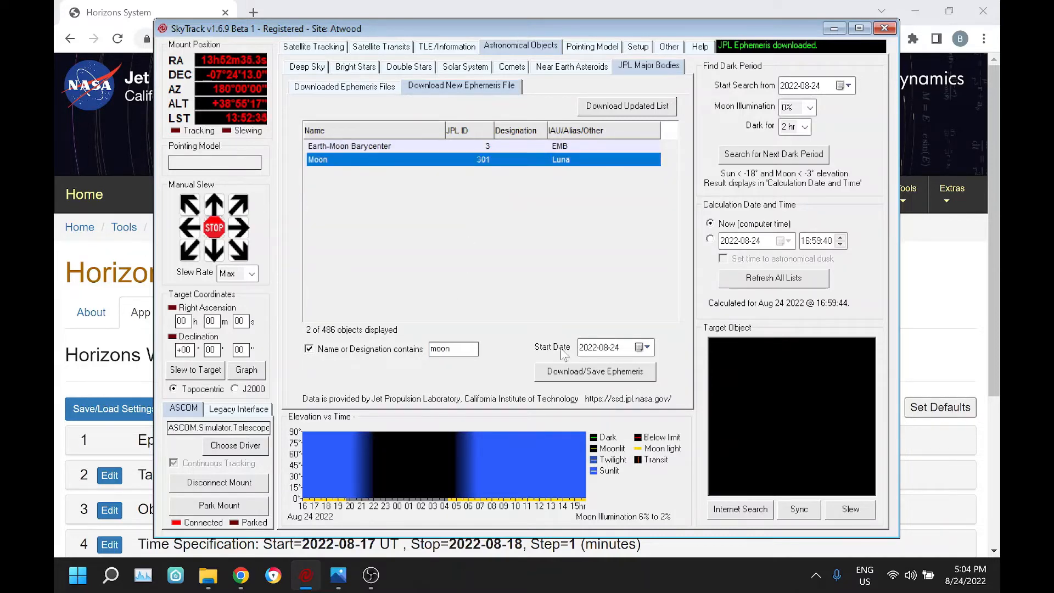
{"action": "left_click", "coordinate": [555, 371]}
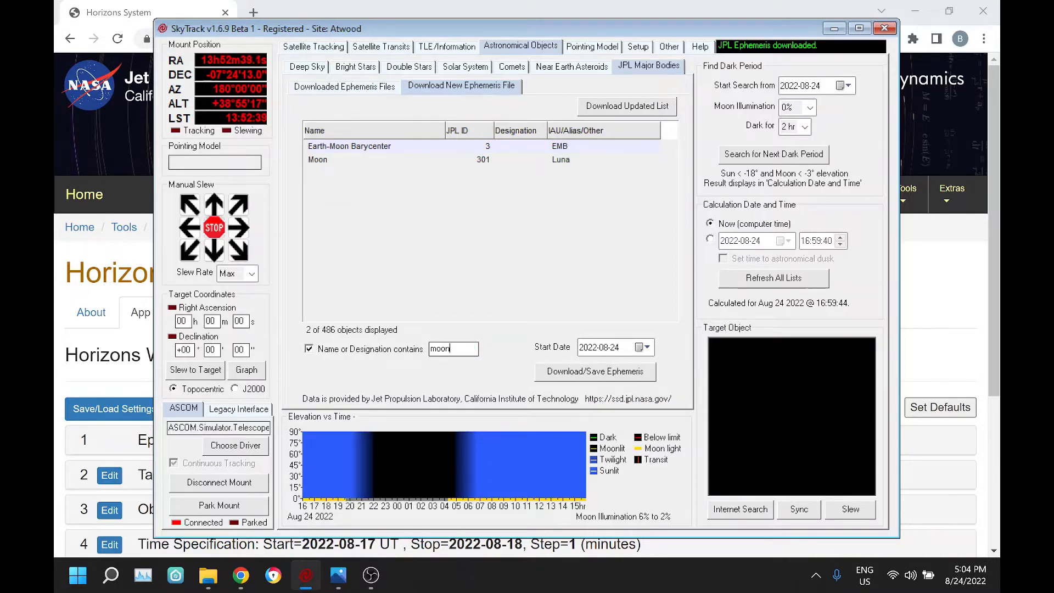
Step: Filter the major bodies list by "apo" and download the ephemeris for Apollo 10 S-IVB (spacecraft)
{"action": "double_click", "coordinate": [445, 349]}
{"action": "type", "text": "ap"}
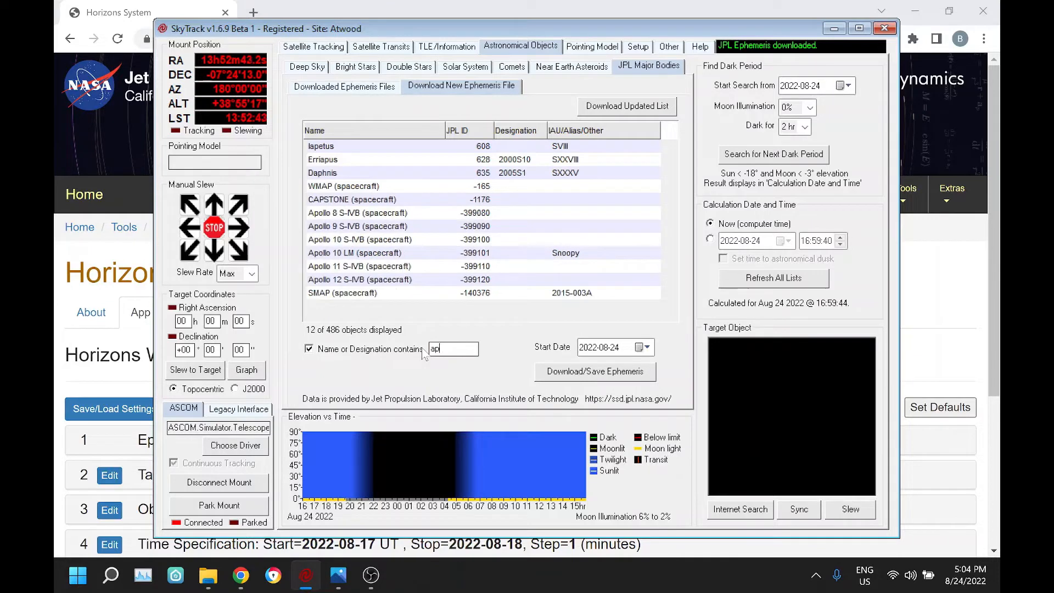
{"action": "type", "text": "o"}
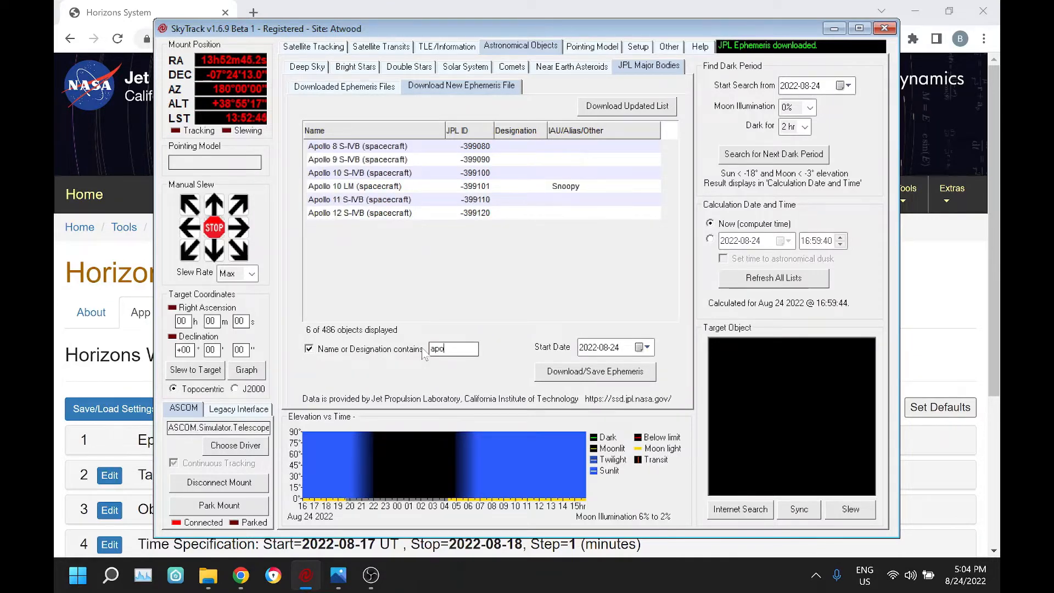
{"action": "left_click", "coordinate": [366, 174]}
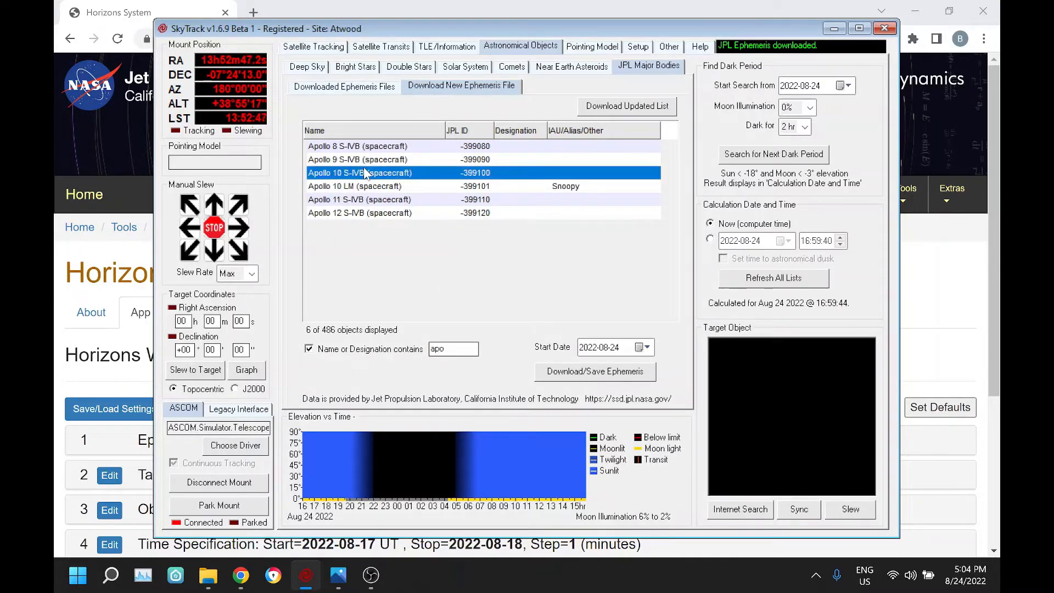
{"action": "left_click", "coordinate": [576, 374]}
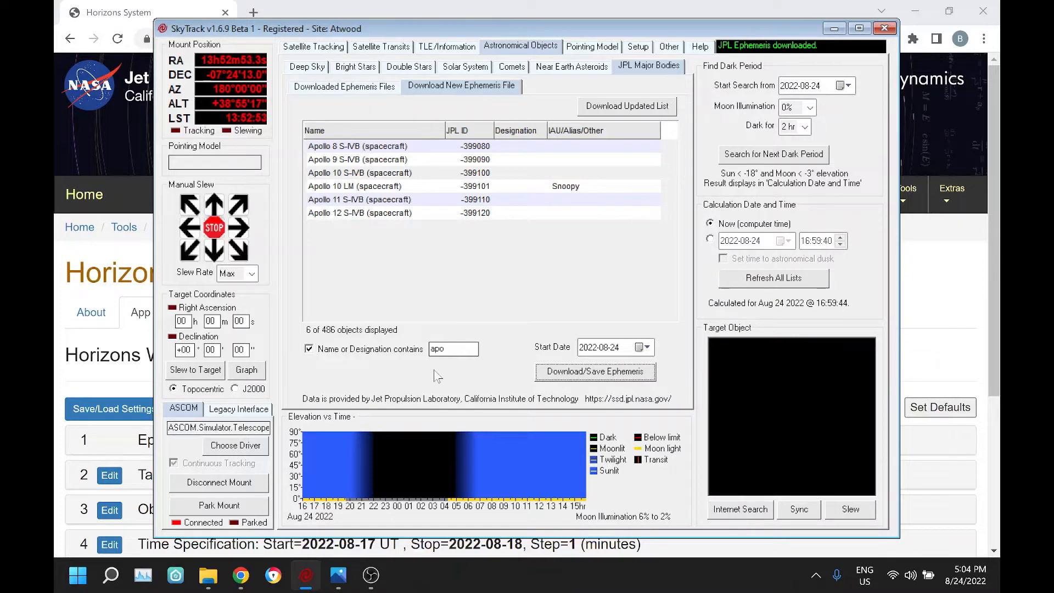
Step: Filter the major bodies list by "mars" and download the ephemeris for the planet Mars
{"action": "double_click", "coordinate": [438, 349]}
{"action": "type", "text": "mars"}
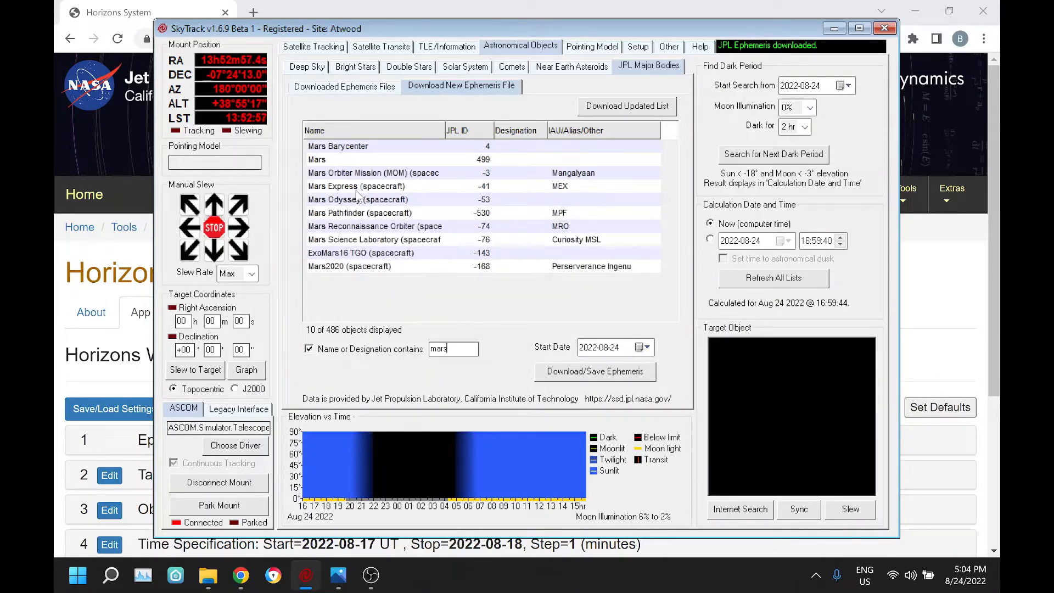
{"action": "left_click", "coordinate": [338, 160]}
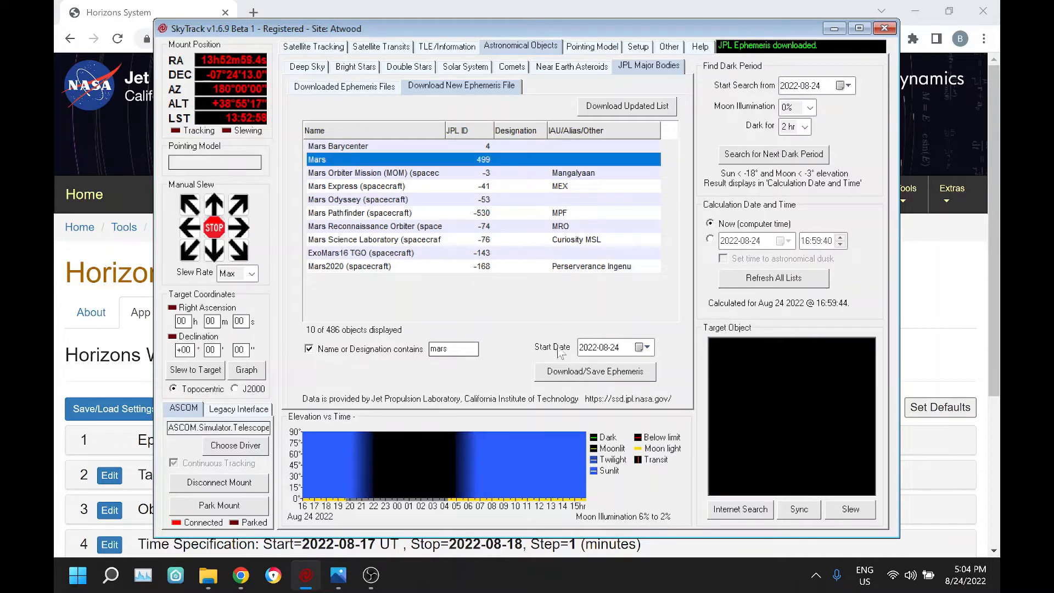
{"action": "left_click", "coordinate": [566, 372]}
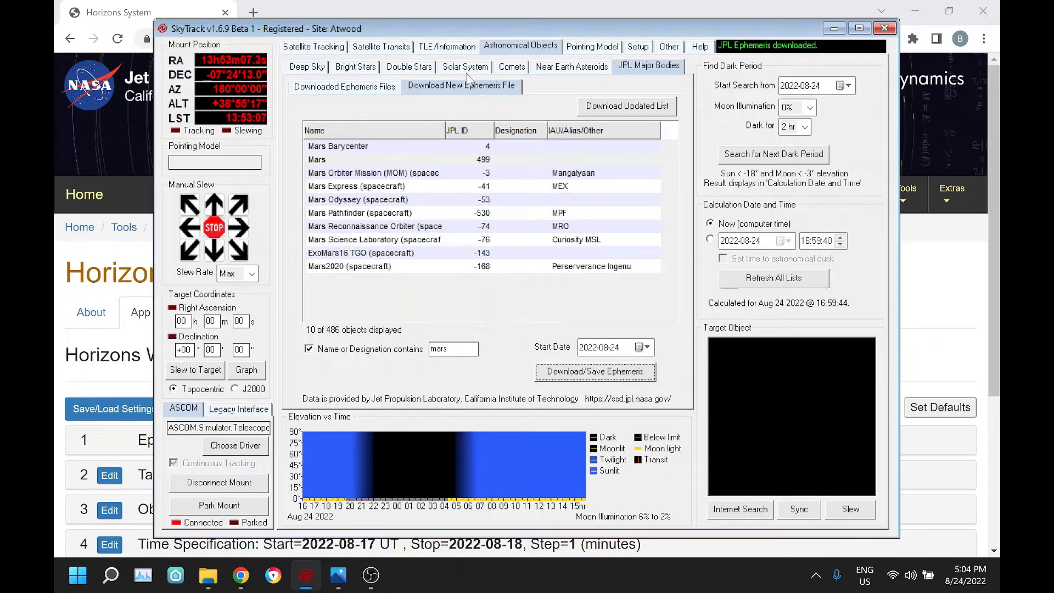
Step: Show the downloaded ephemeris files and select Chandra Observatory (spacecraft) as the target object
{"action": "left_click", "coordinate": [354, 88]}
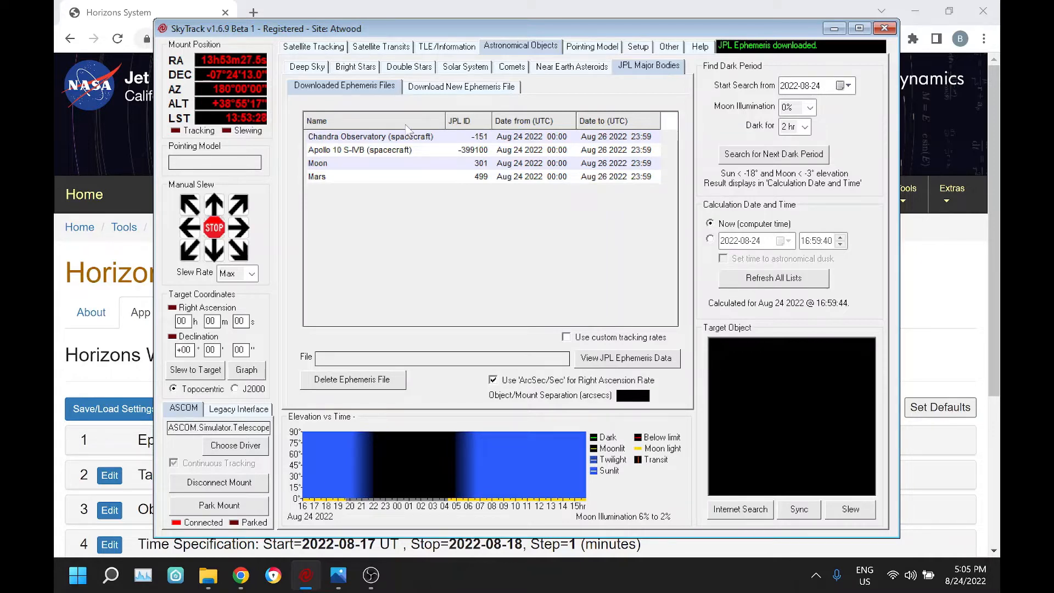
{"action": "left_click", "coordinate": [372, 138]}
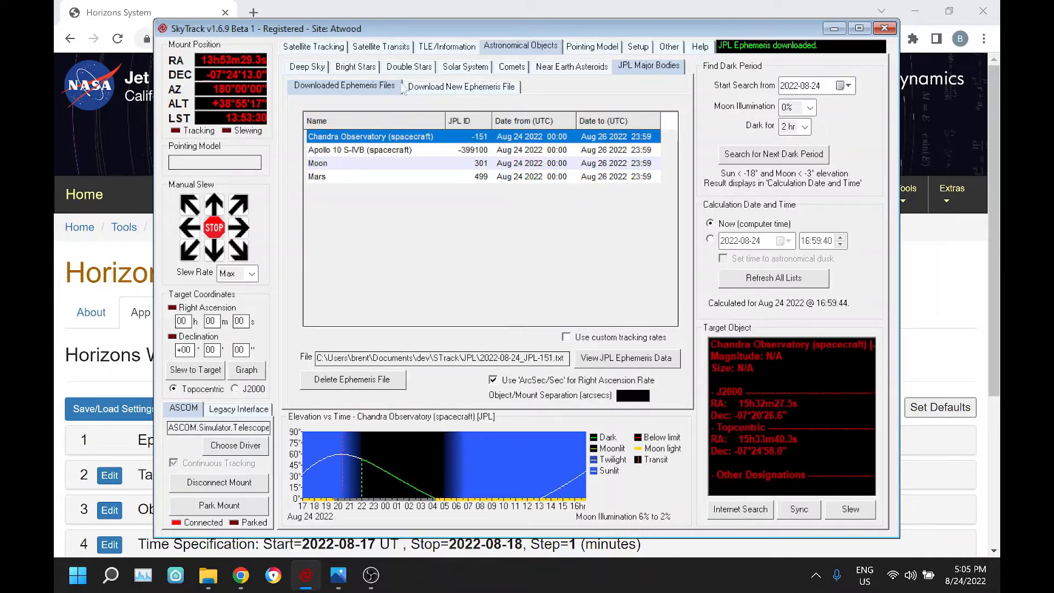
Step: Detach the satellite tracking sky map into its own window and return to the astronomical objects
{"action": "left_click_drag", "start_coordinate": [410, 28], "coordinate": [479, 27]}
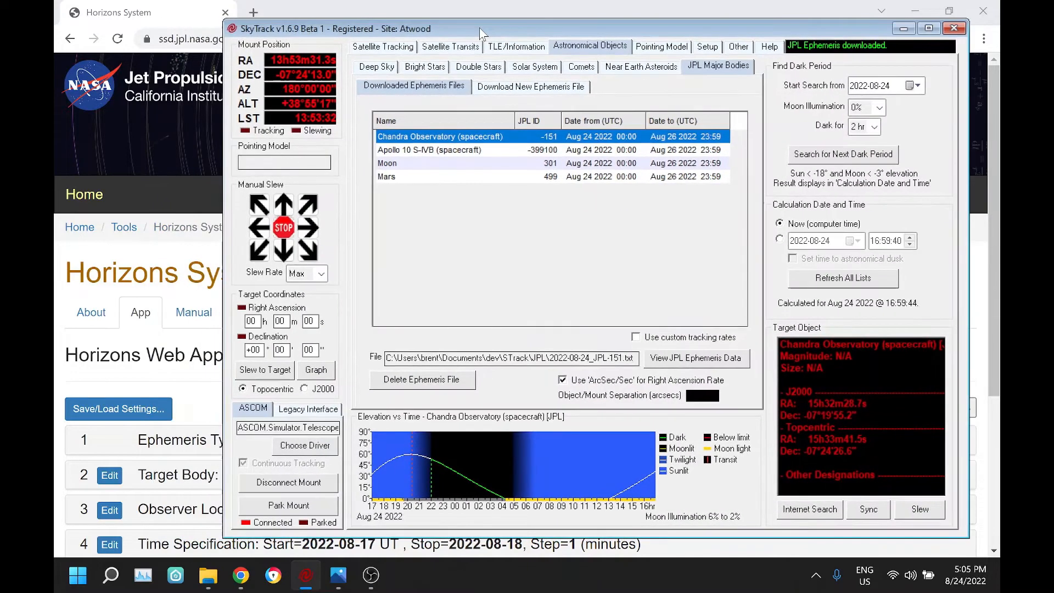
{"action": "left_click", "coordinate": [391, 48]}
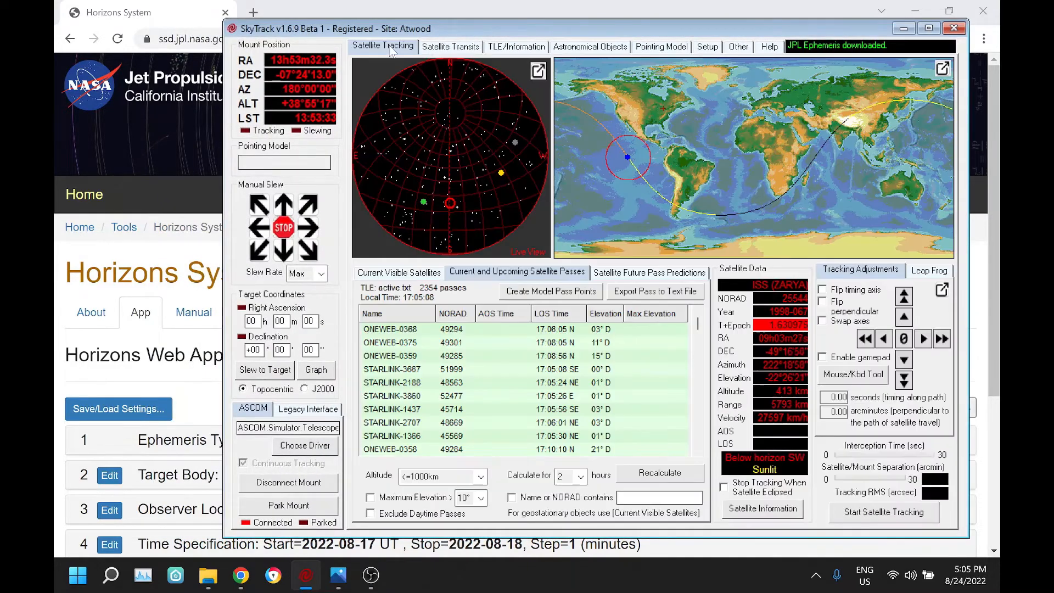
{"action": "left_click", "coordinate": [537, 70]}
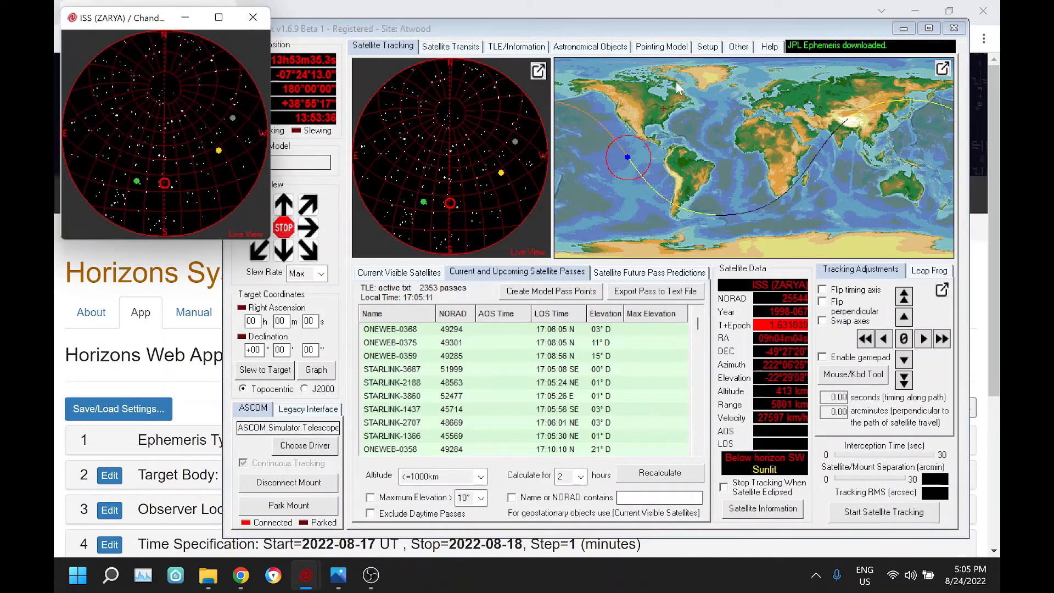
{"action": "left_click", "coordinate": [622, 48]}
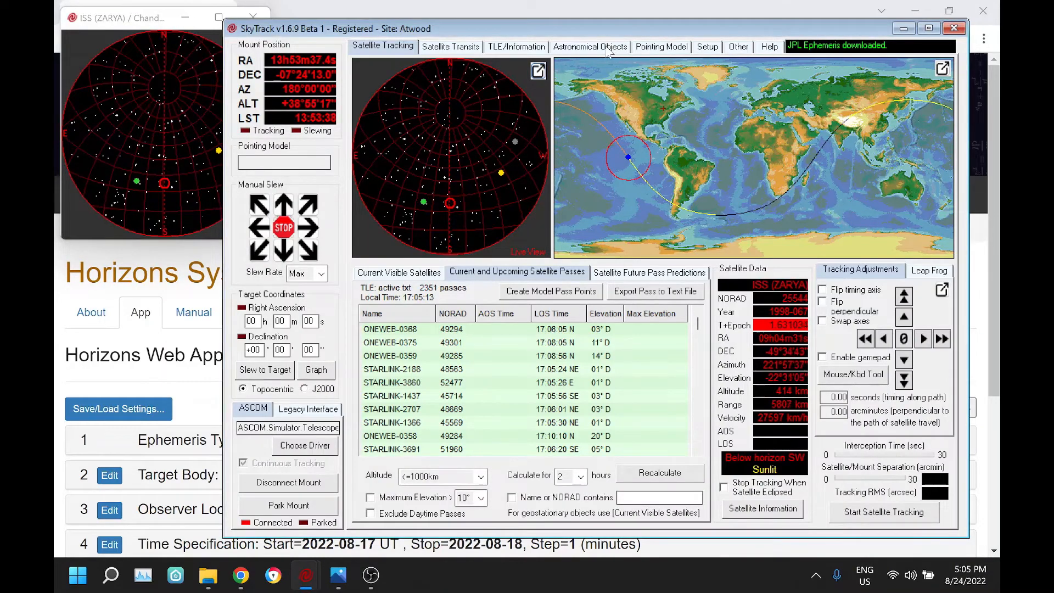
Step: Check the ASCOM capabilities of the connected telescope driver and return to the downloaded JPL ephemeris files
{"action": "left_click", "coordinate": [611, 47]}
{"action": "left_click_drag", "start_coordinate": [509, 25], "coordinate": [521, 21]}
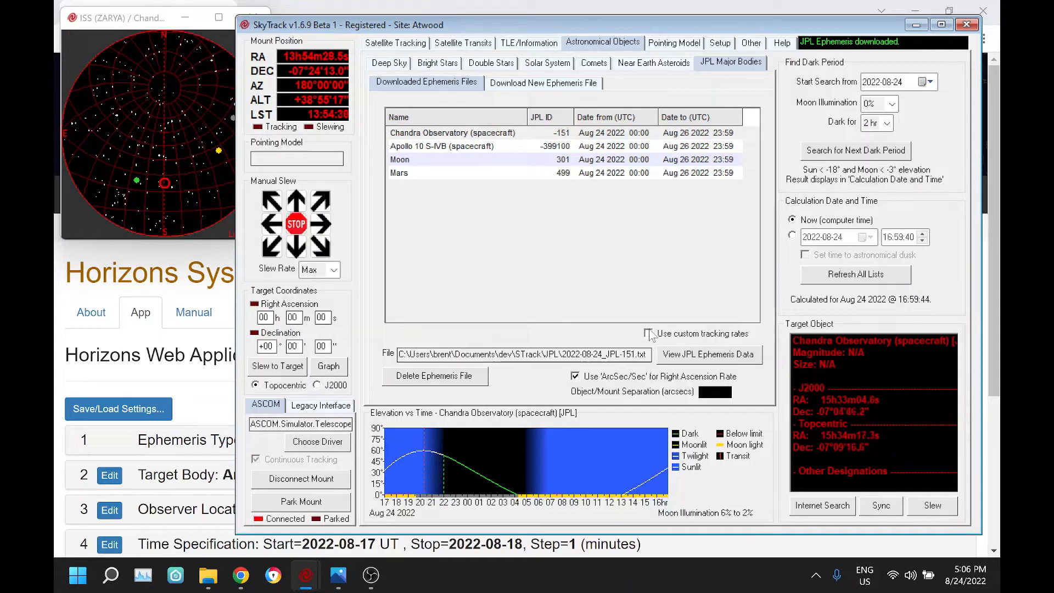
{"action": "left_click", "coordinate": [752, 43]}
{"action": "left_click", "coordinate": [490, 65]}
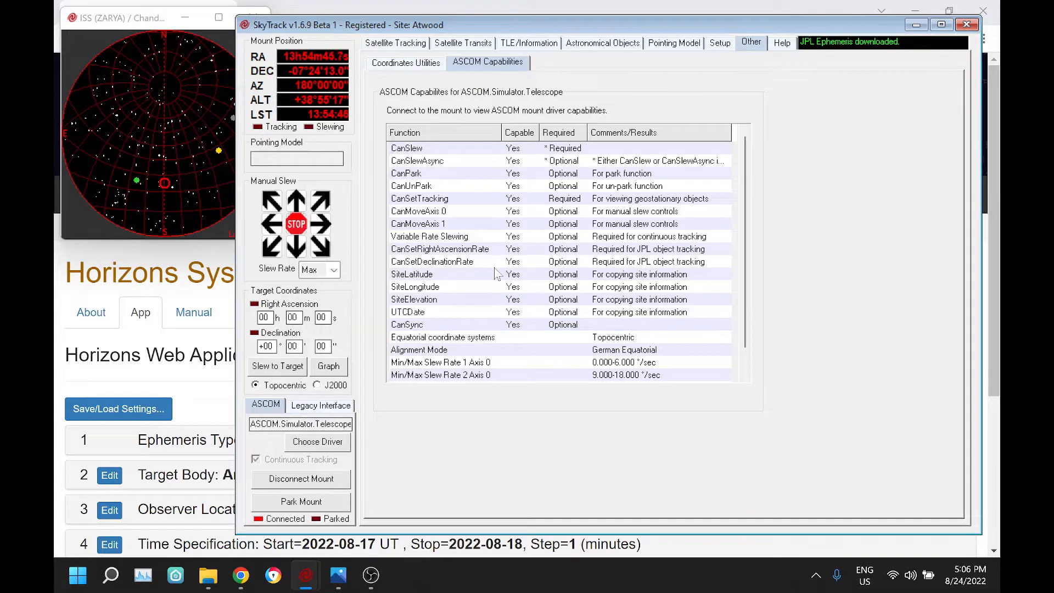
{"action": "left_click", "coordinate": [604, 44]}
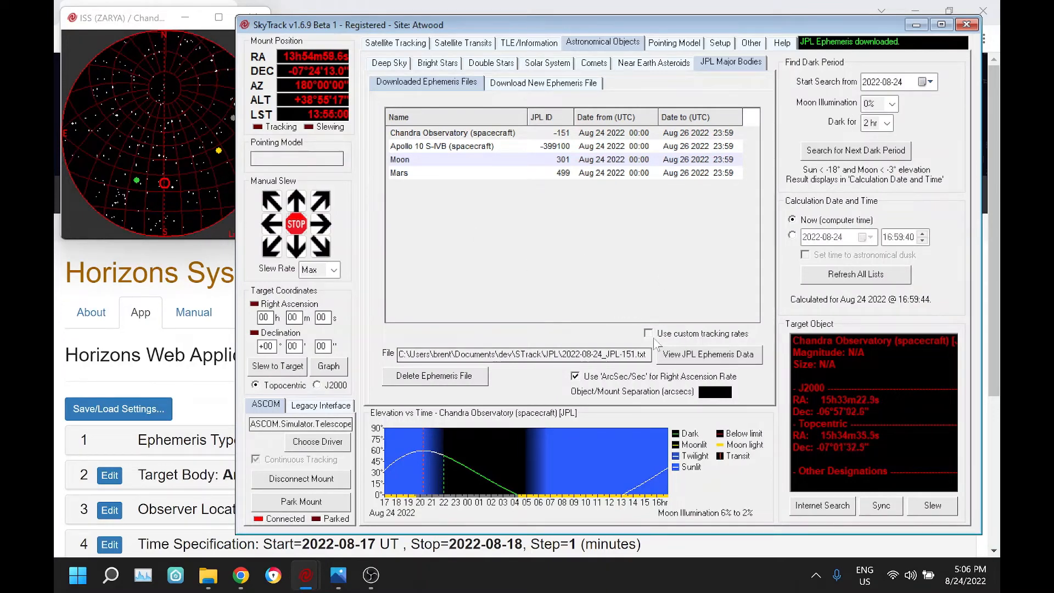
Step: Slew the telescope to Chandra Observatory (spacecraft) with custom tracking rates enabled, repeating the slew to center the target
{"action": "left_click", "coordinate": [935, 510]}
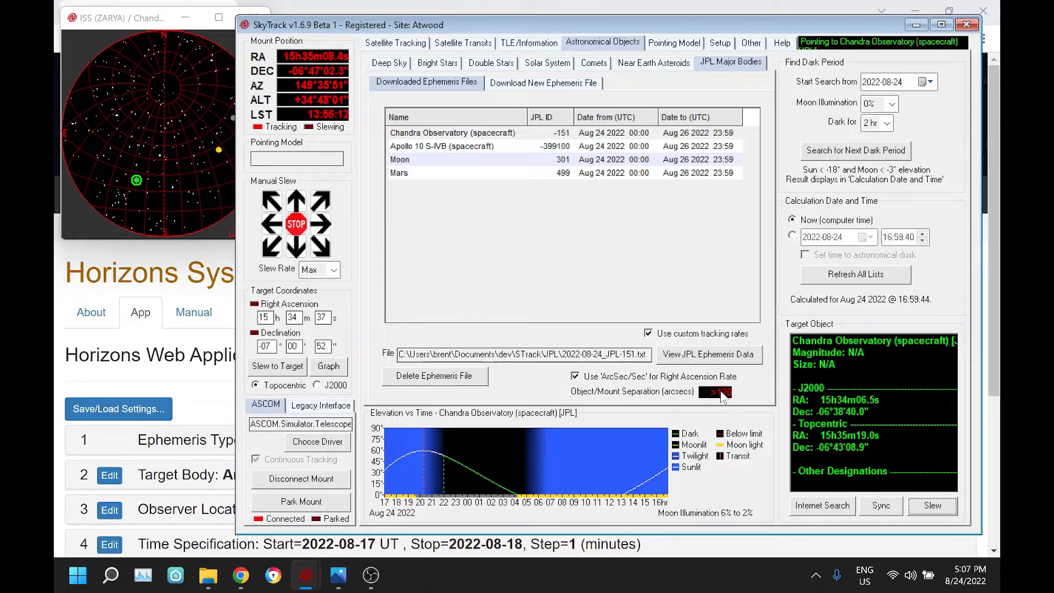
{"action": "left_click", "coordinate": [924, 508]}
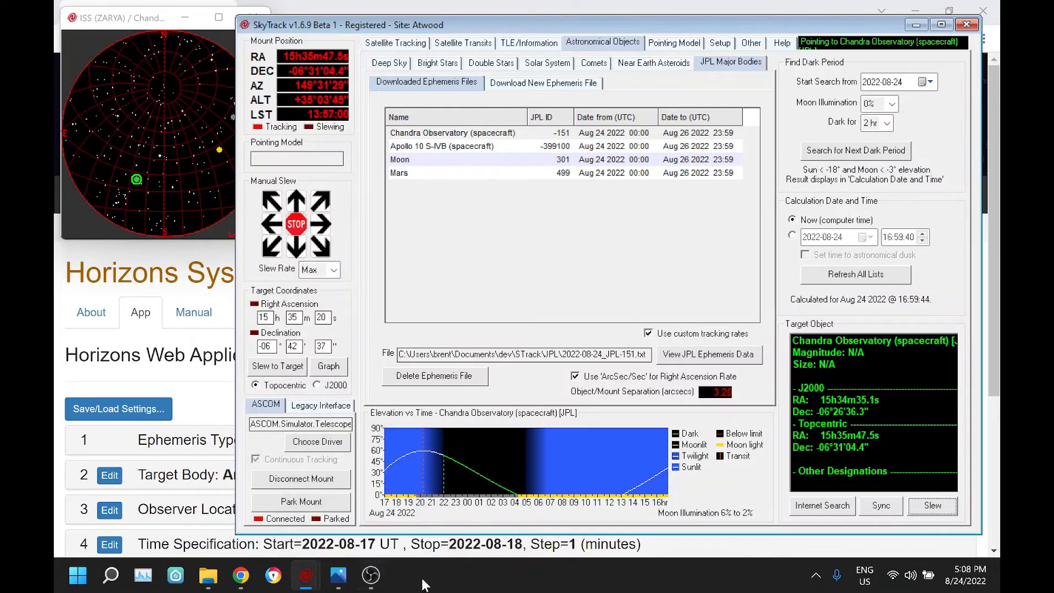
Step: Switch to the image viewer to examine Chandra.png, then return to the SkyTrack main window
{"action": "left_click", "coordinate": [338, 575]}
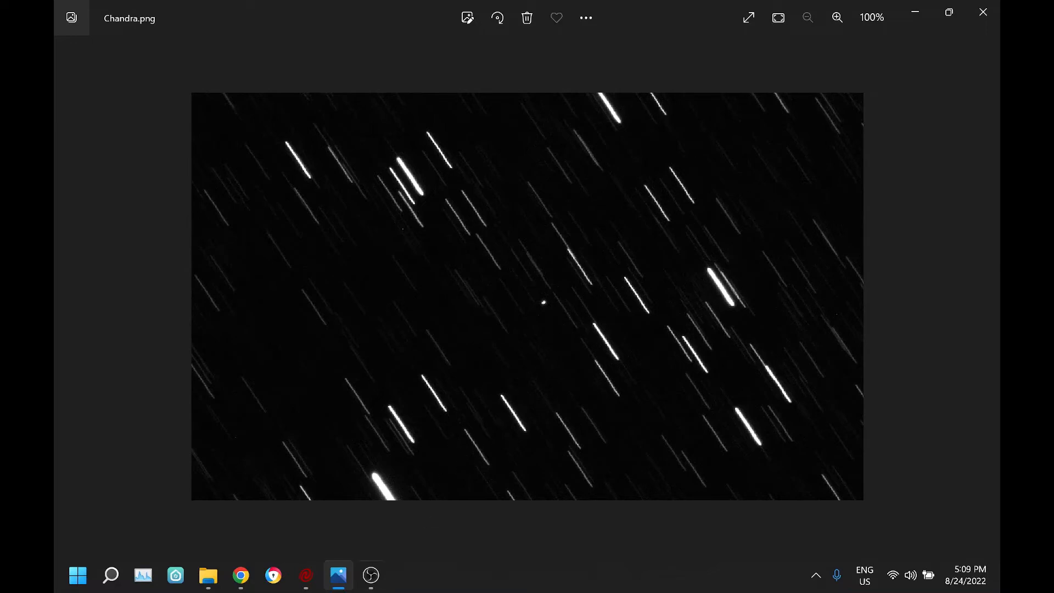
{"action": "mouse_move", "coordinate": [306, 575]}
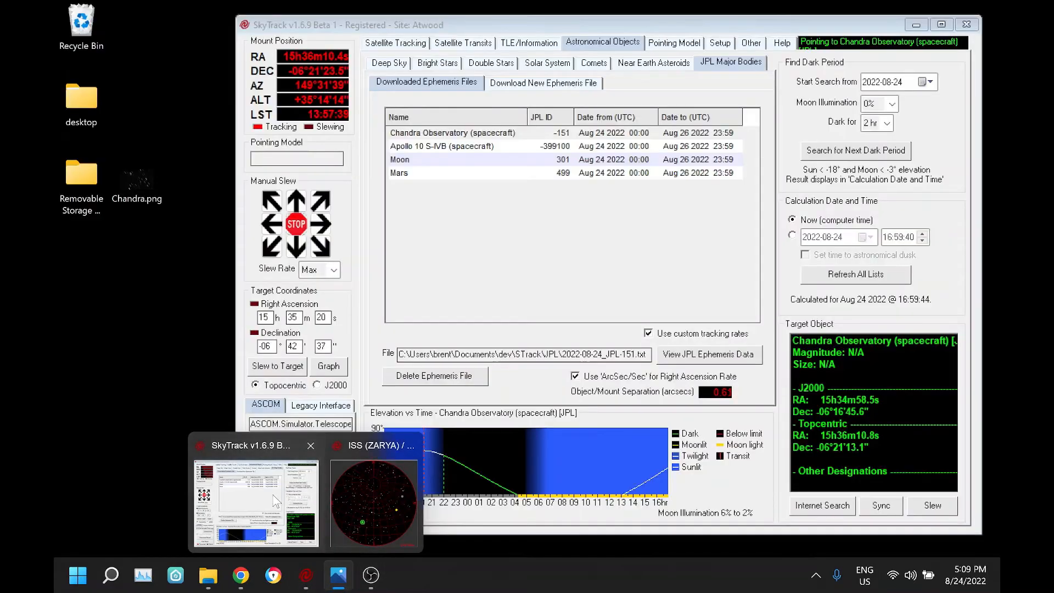
{"action": "left_click", "coordinate": [274, 501]}
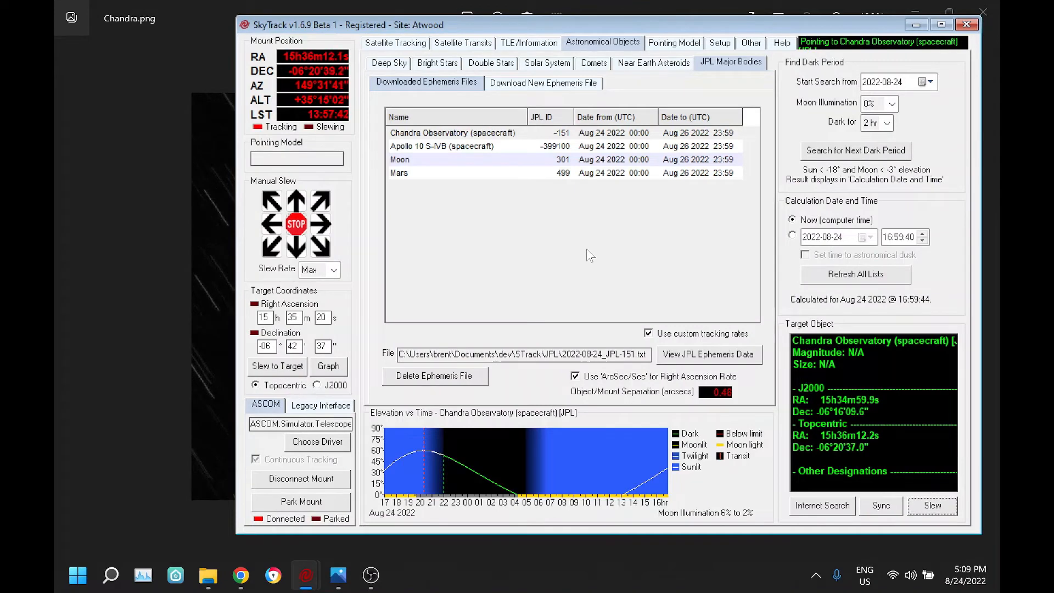
Step: Stop custom tracking of Chandra, select the Moon ephemeris, re-enable custom tracking rates and slew the telescope to the Moon
{"action": "left_click", "coordinate": [648, 333]}
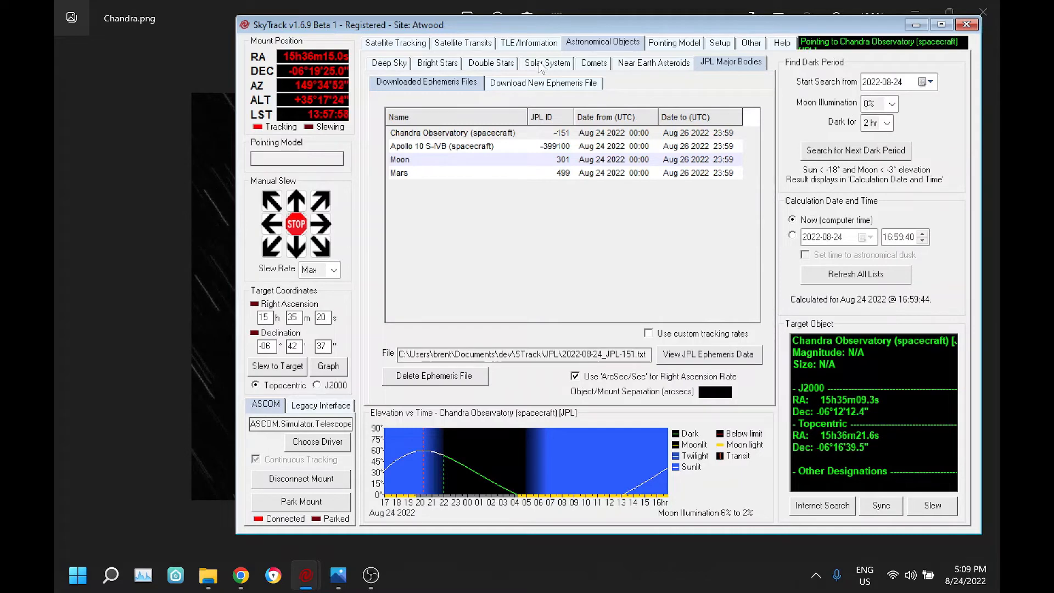
{"action": "left_click", "coordinate": [410, 160]}
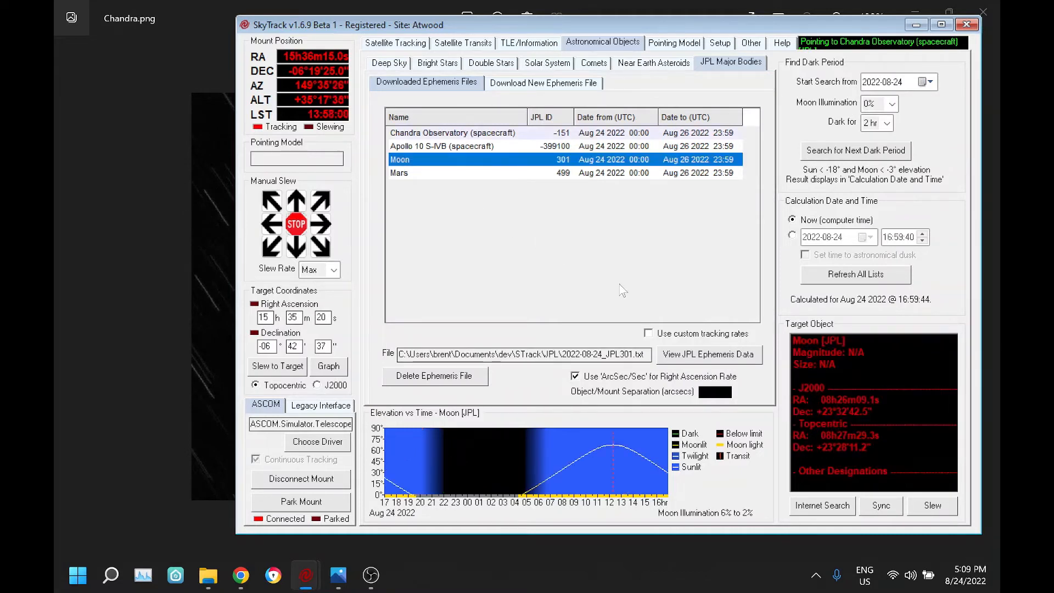
{"action": "left_click", "coordinate": [648, 334]}
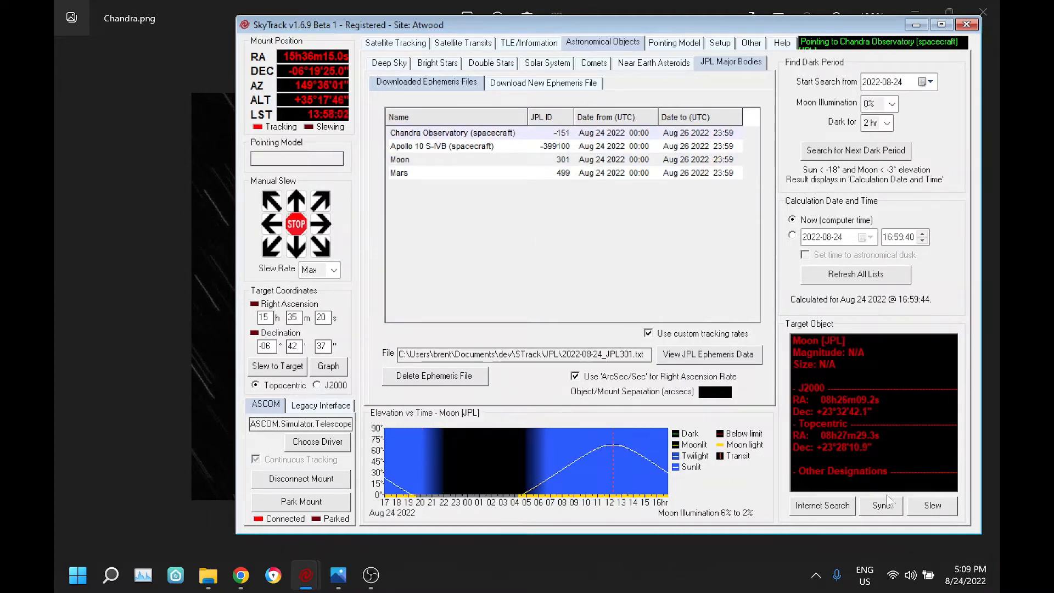
{"action": "left_click", "coordinate": [923, 513]}
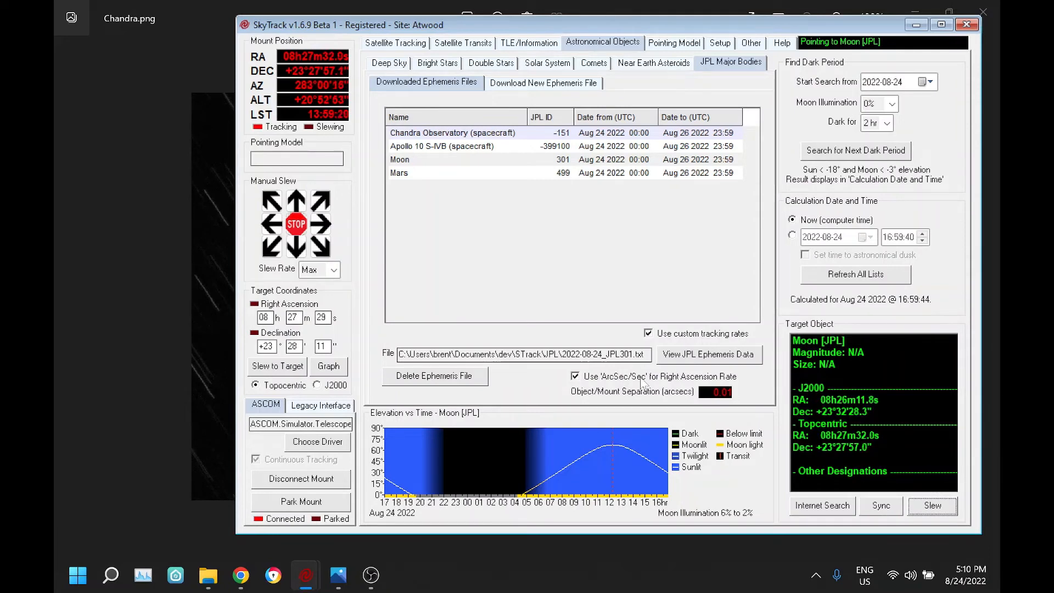
Step: Try tracking the Moon without 'ArcSec/Sec' for the right ascension rate, and turn the option back on
{"action": "left_click", "coordinate": [576, 377]}
{"action": "left_click", "coordinate": [575, 377]}
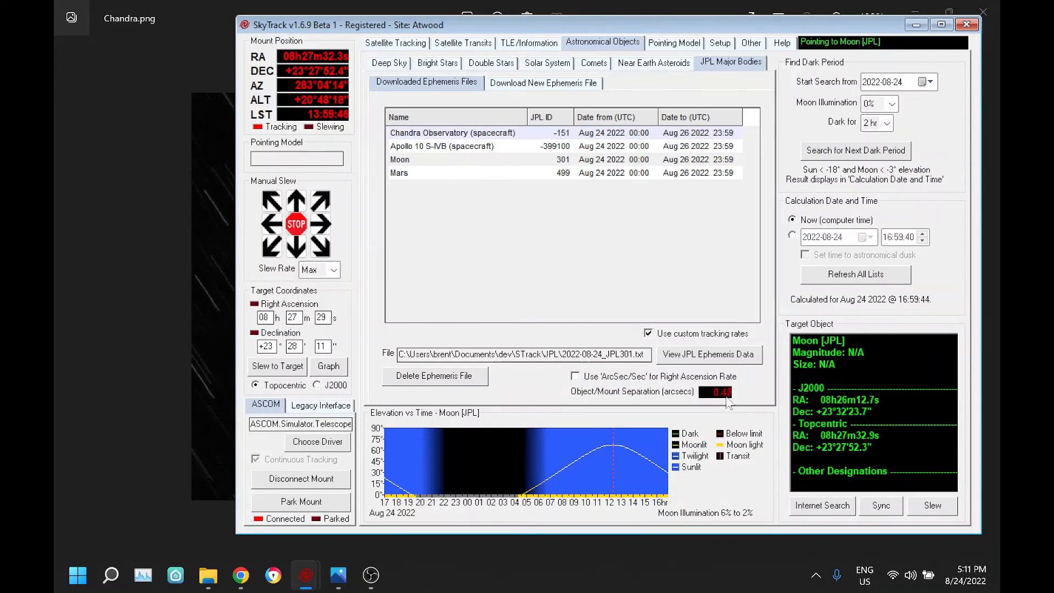
{"action": "left_click", "coordinate": [575, 376]}
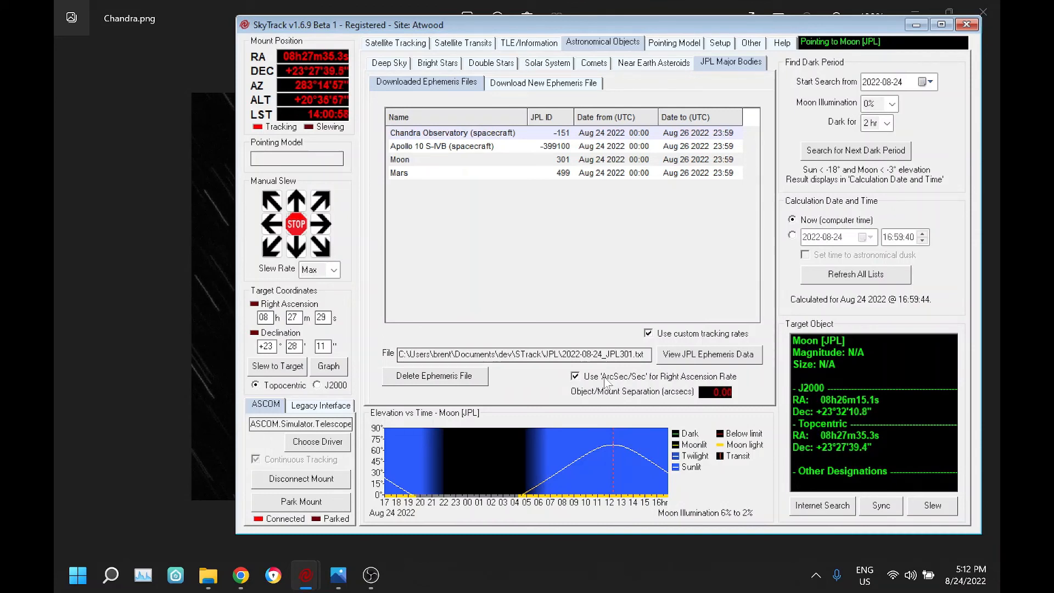
{"action": "left_click", "coordinate": [541, 87]}
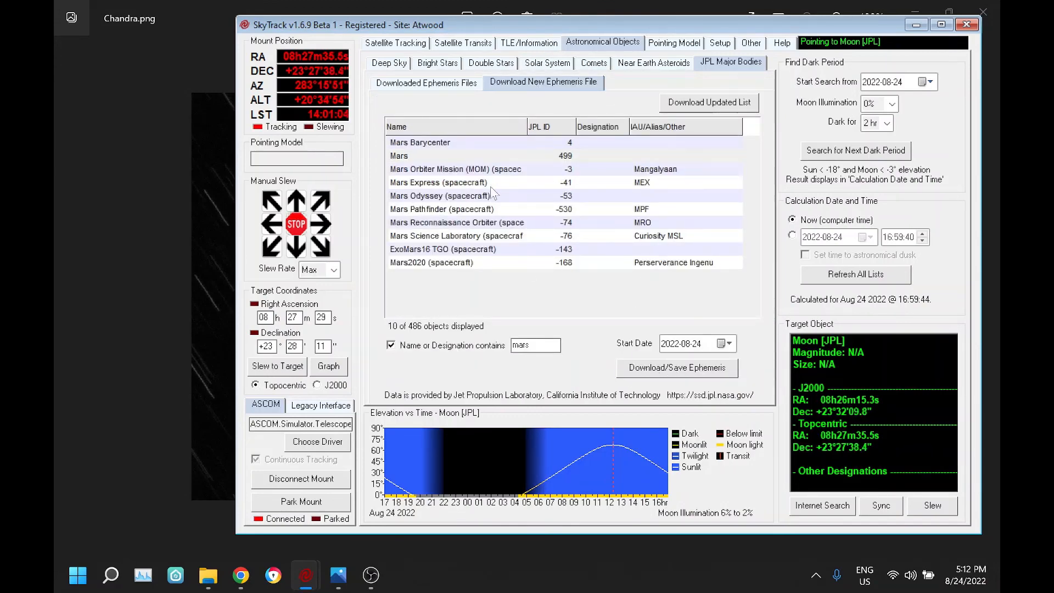
{"action": "left_click", "coordinate": [432, 87]}
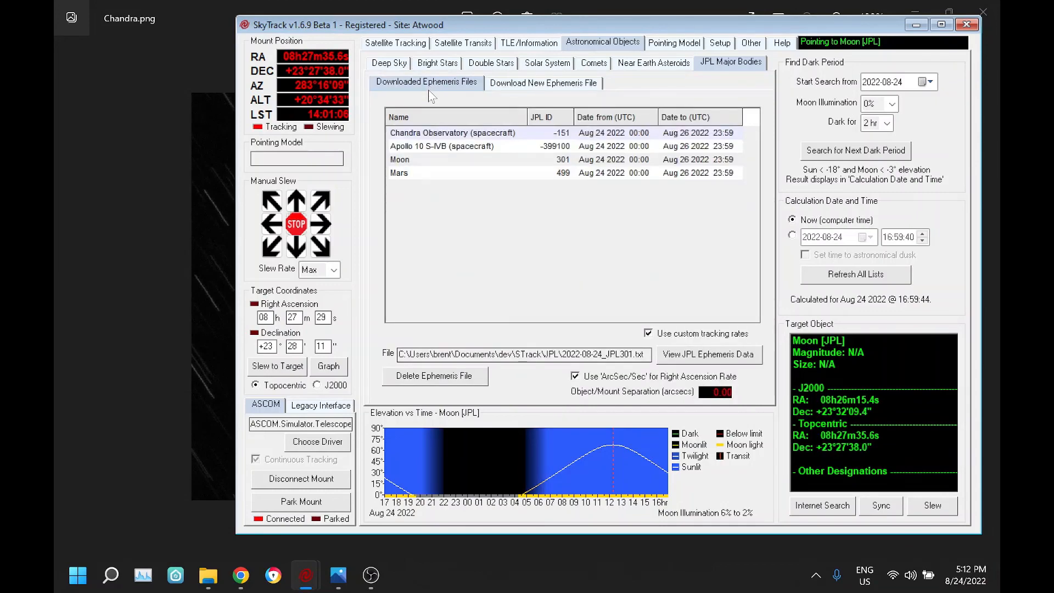